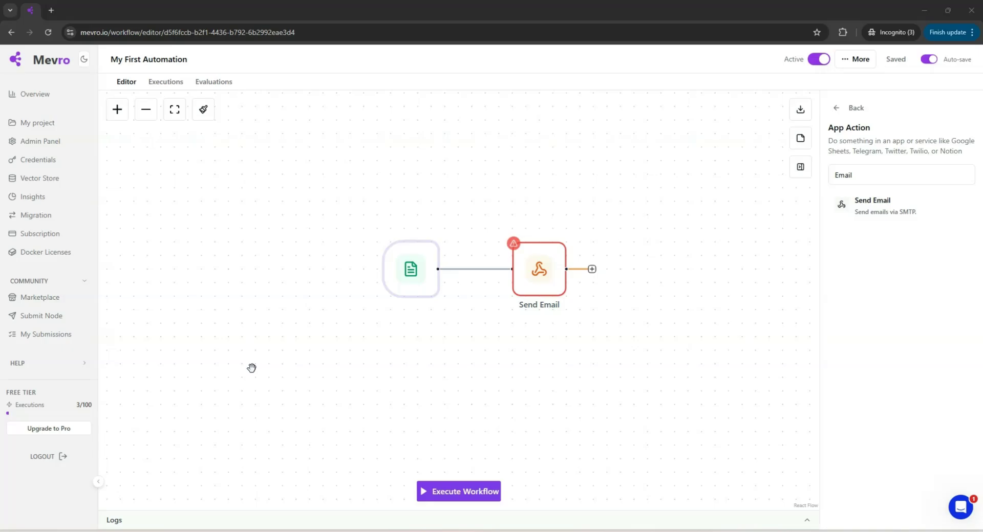
# Open the Form Submission trigger's configuration dialog and place the cursor in Form Title.
pyautogui.moveTo(409, 272)
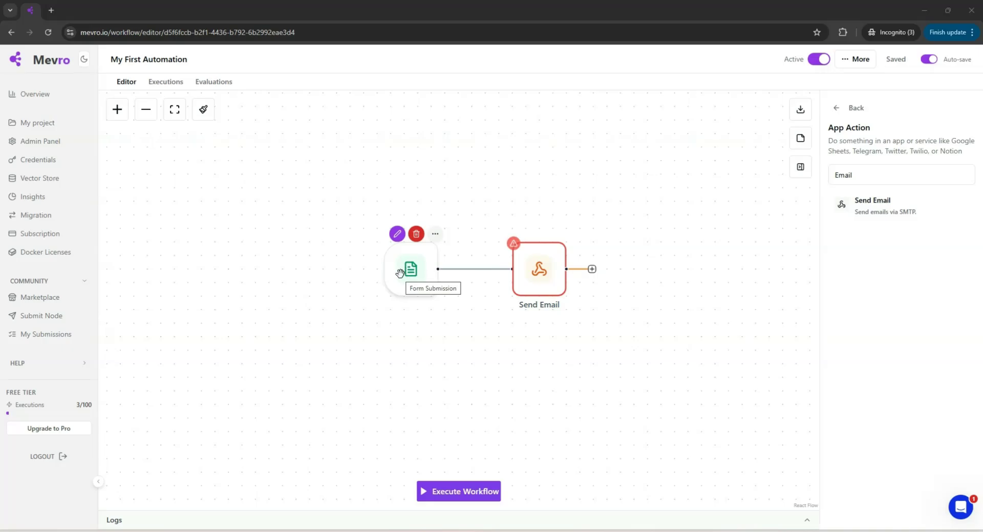
pyautogui.doubleClick(399, 273)
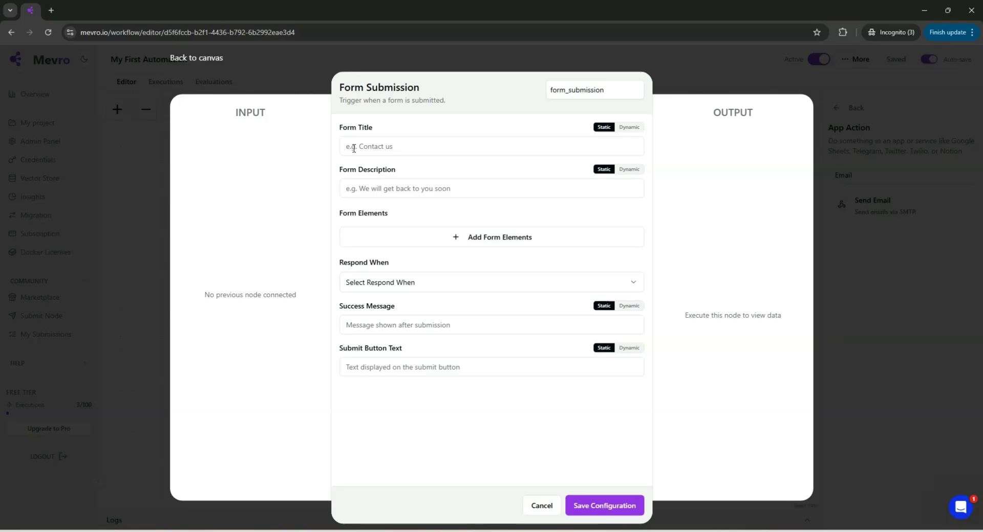
pyautogui.doubleClick(350, 100)
pyautogui.click(348, 101)
pyautogui.click(363, 147)
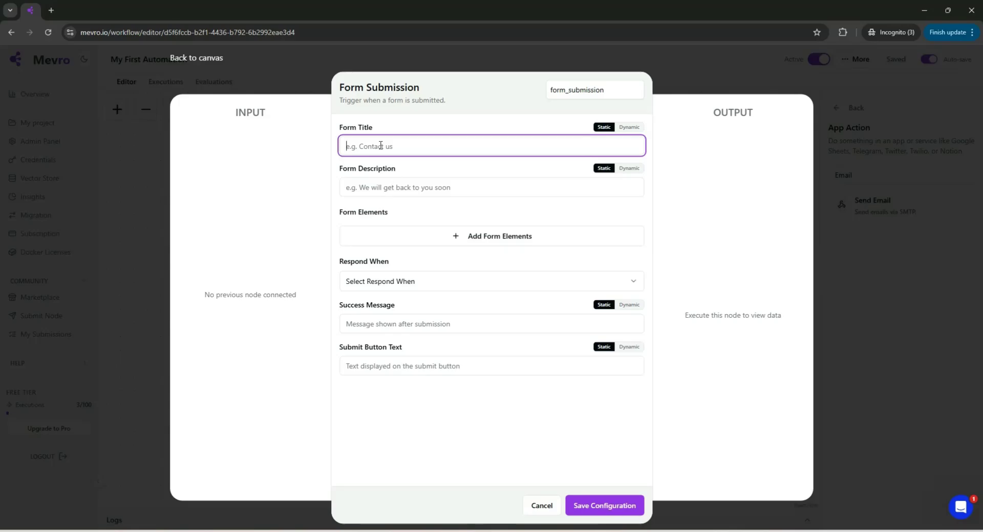
# Enter 'My First Form' as the form title and 'Capture Leads' as the description.
pyautogui.write('My First Form')
pyautogui.click(387, 189)
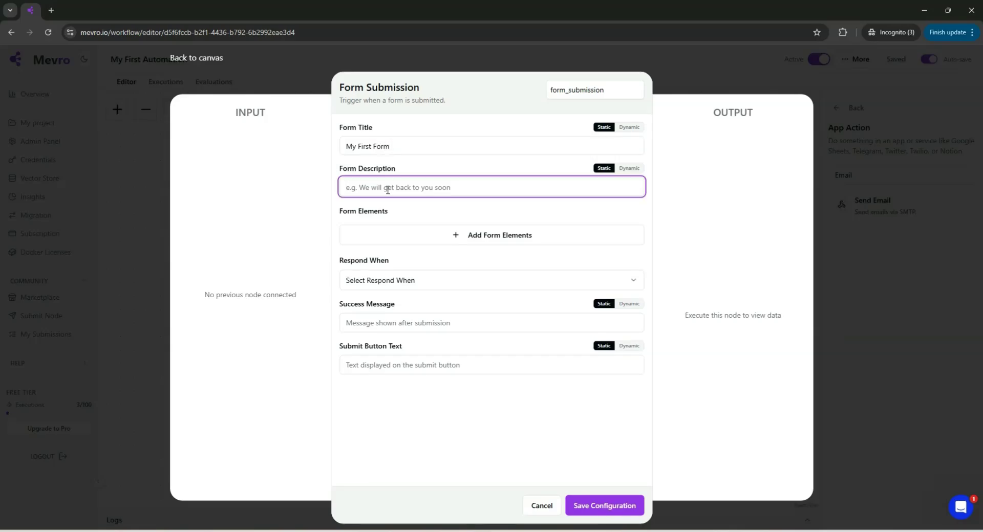
pyautogui.write('Lea')
pyautogui.hotkey('ctrl', 'a')
pyautogui.write('Capture Leads')
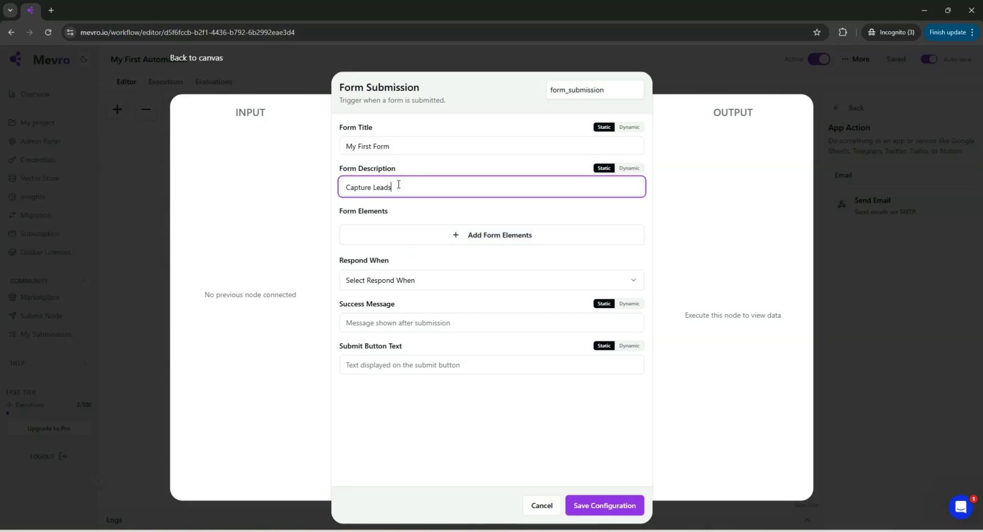
# Add a form element with field name 'FirstName' and label 'First Name'.
pyautogui.click(388, 235)
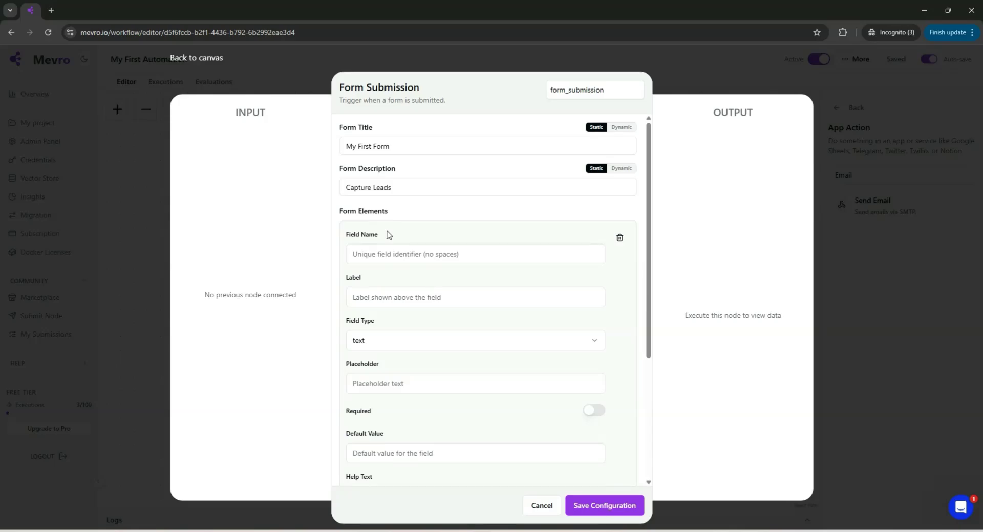
pyautogui.click(386, 254)
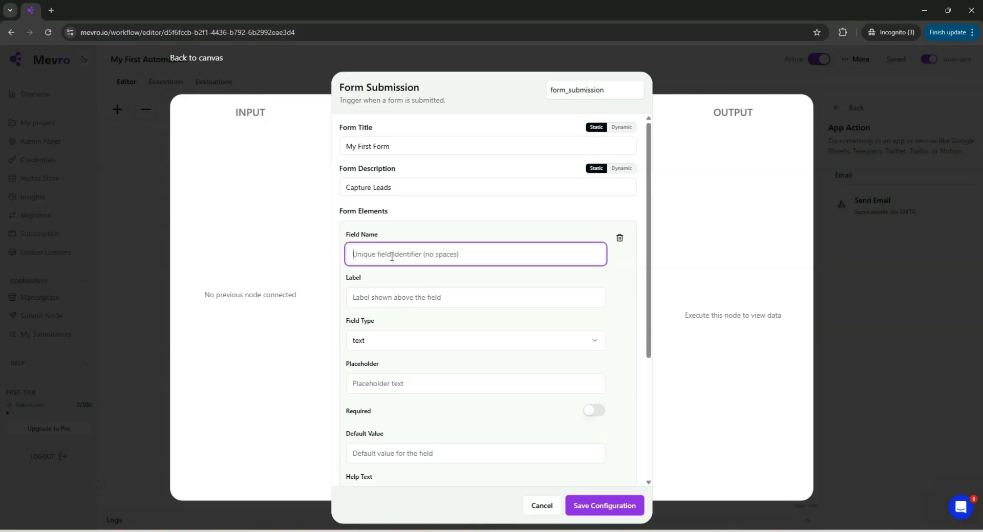
pyautogui.write('FirstName')
pyautogui.click(385, 295)
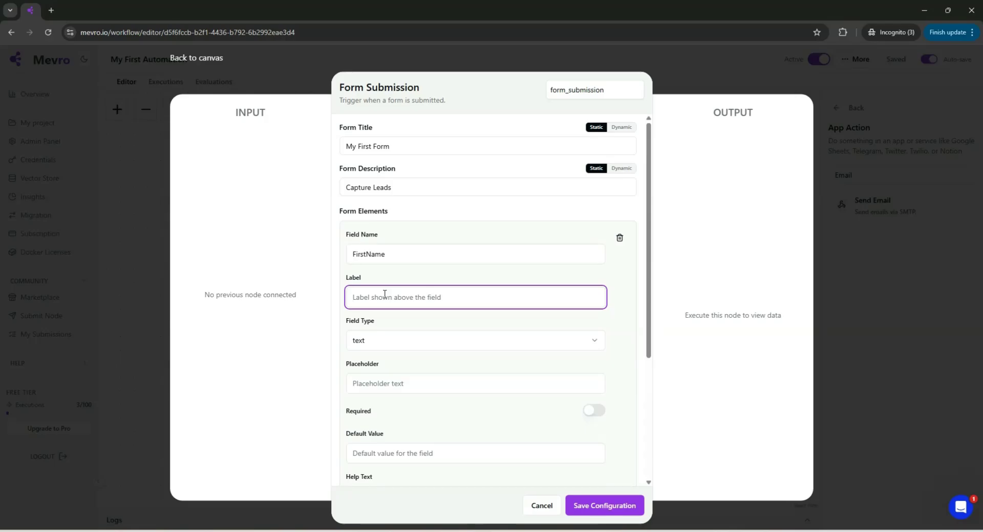
pyautogui.write('First Name')
pyautogui.click(368, 348)
pyautogui.click(369, 349)
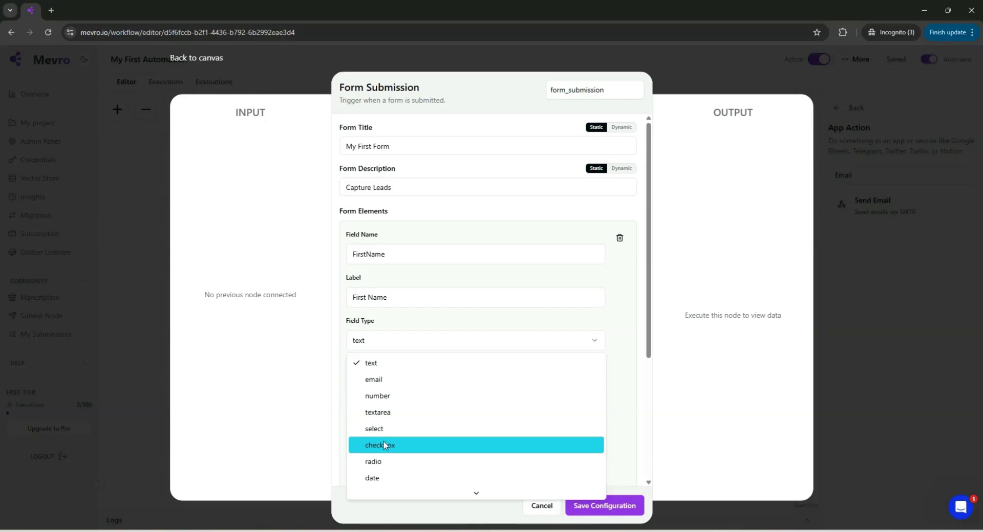
# Keep the FirstName field type as text and set its placeholder to 'Enter Name'.
pyautogui.scroll(-2, 387, 470)
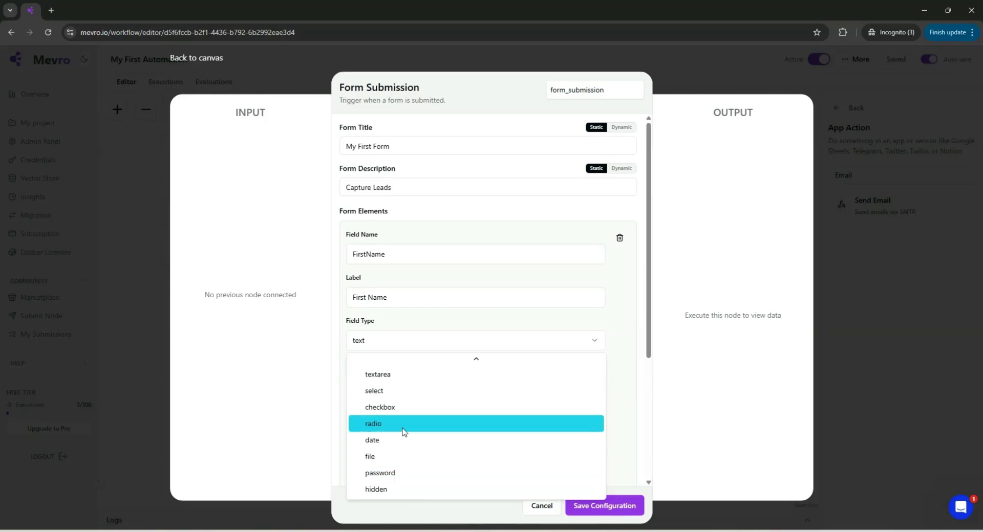
pyautogui.scroll(2, 401, 432)
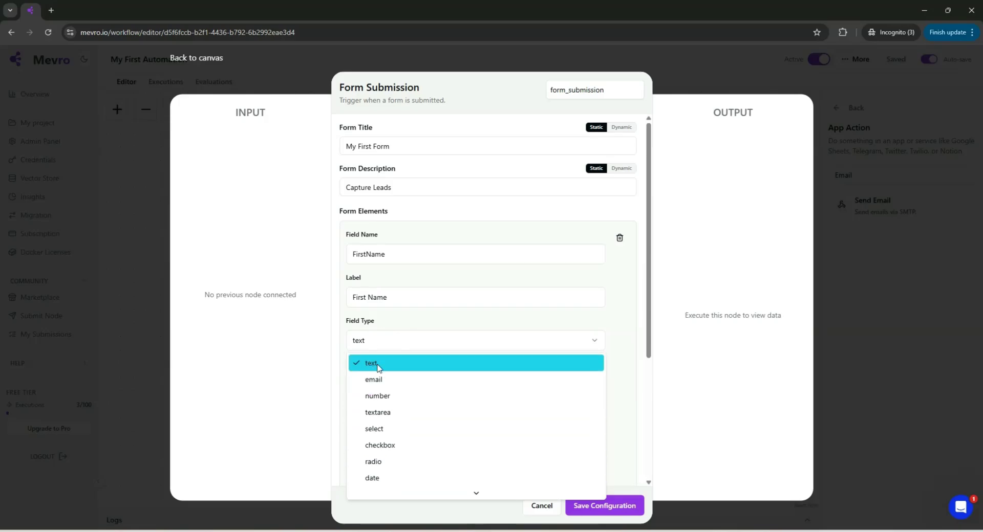
pyautogui.click(387, 319)
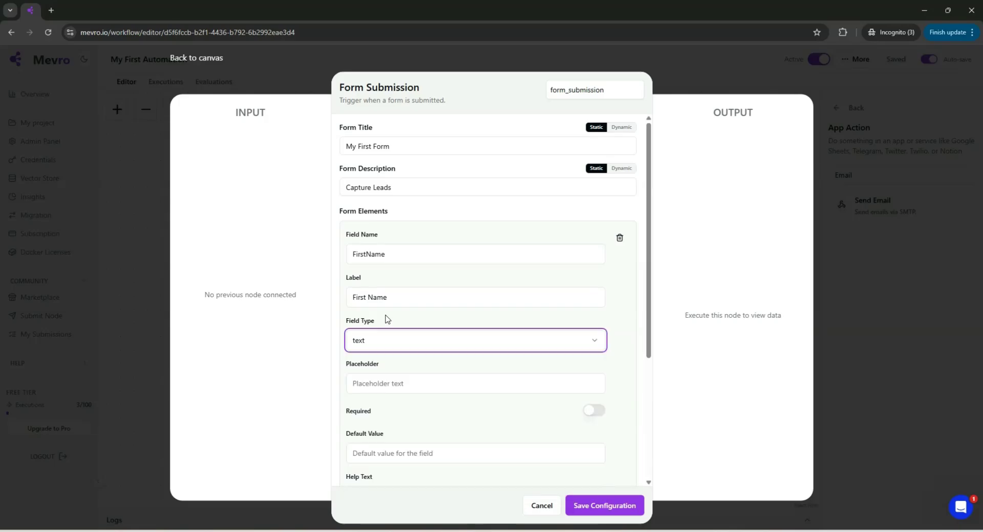
pyautogui.click(377, 388)
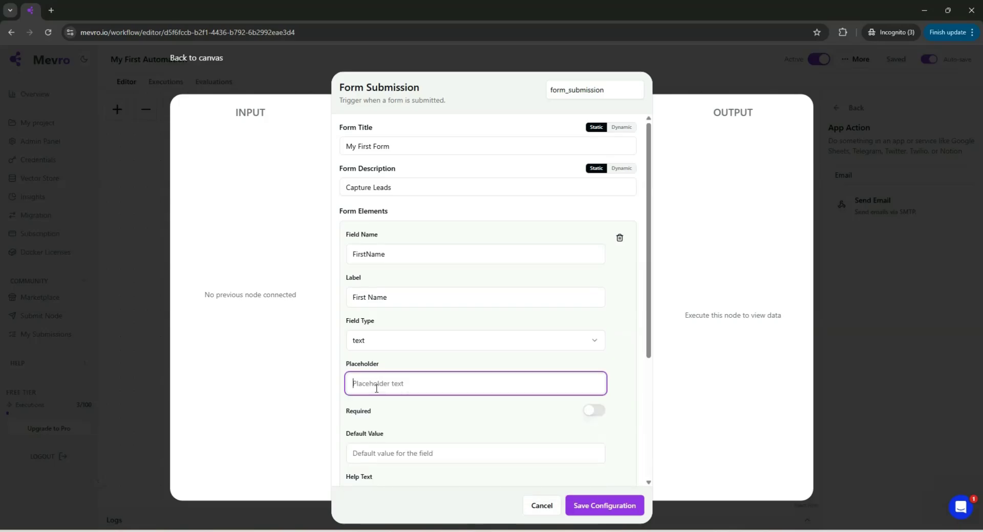
pyautogui.write('Enter Name')
# Leave Default Value and Help Text empty and move down to Respond When.
pyautogui.scroll(-1, 592, 418)
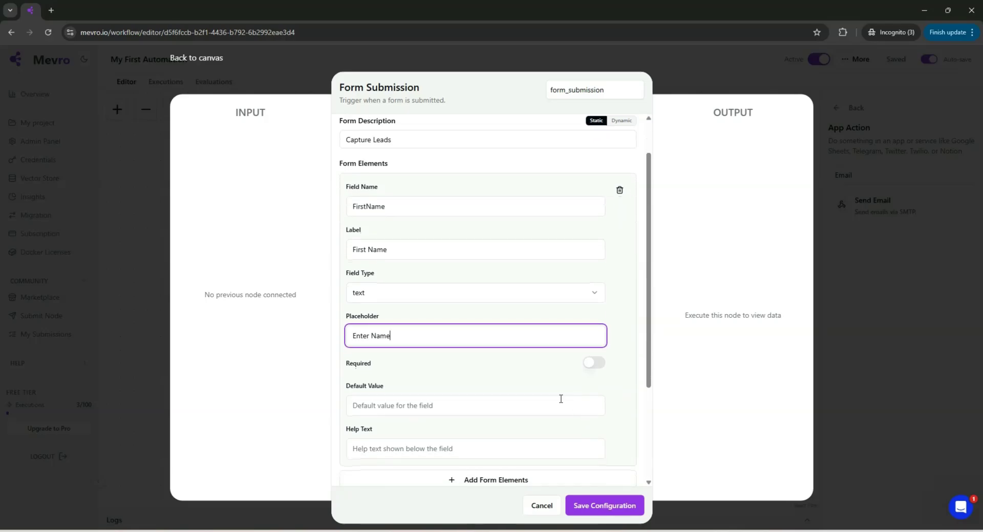
pyautogui.click(474, 405)
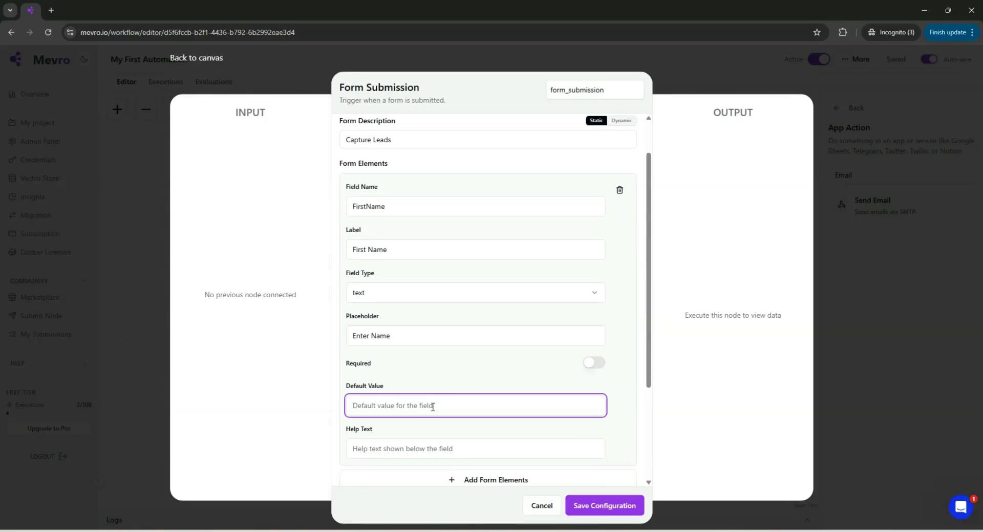
pyautogui.scroll(-1, 379, 405)
pyautogui.click(386, 416)
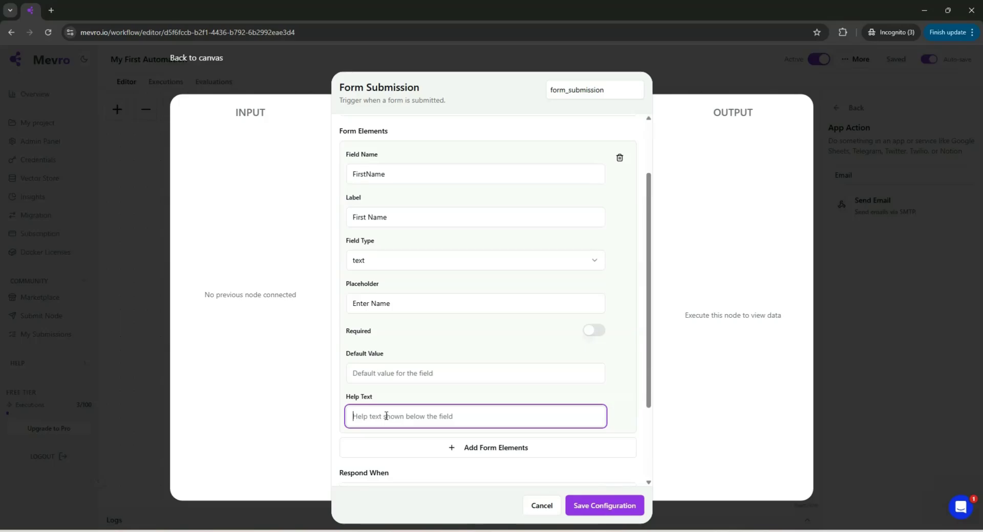
pyautogui.scroll(-1, 389, 417)
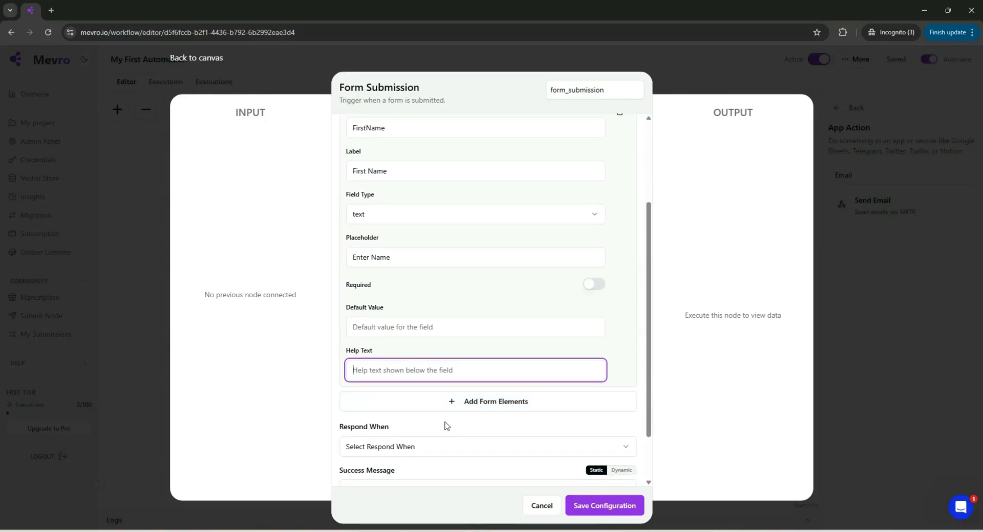
pyautogui.scroll(-1, 446, 426)
pyautogui.scroll(-1, 446, 426)
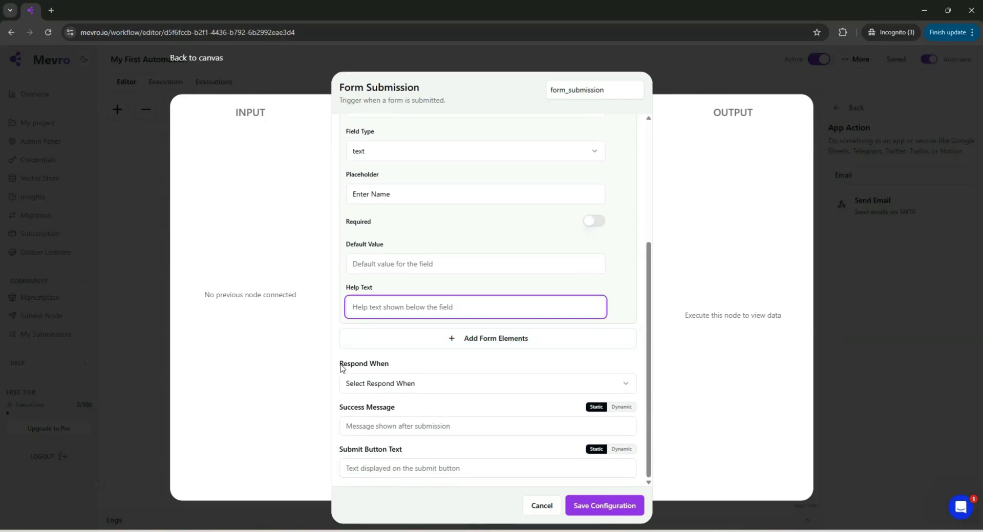
# Expand the Respond When dropdown to see the form's response options.
pyautogui.moveTo(339, 365); pyautogui.dragTo(391, 369)
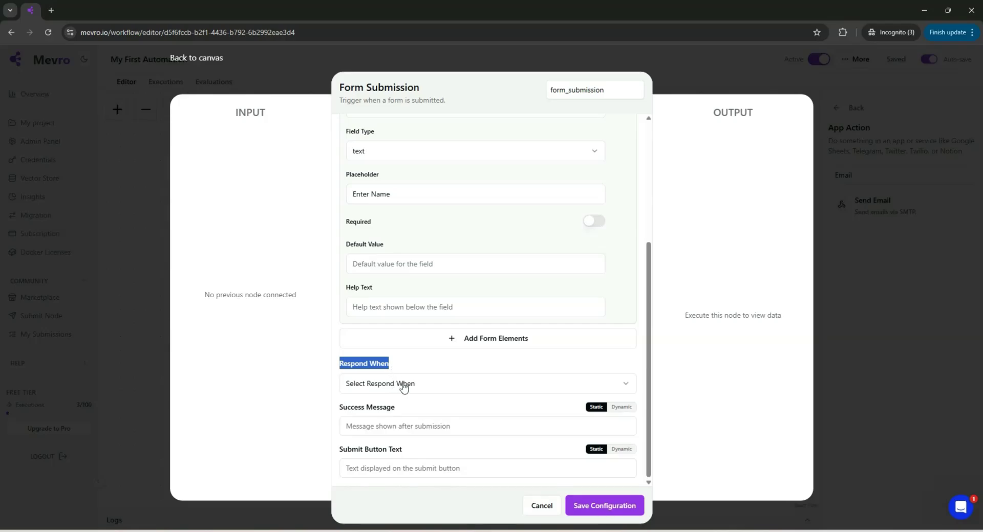
pyautogui.click(409, 388)
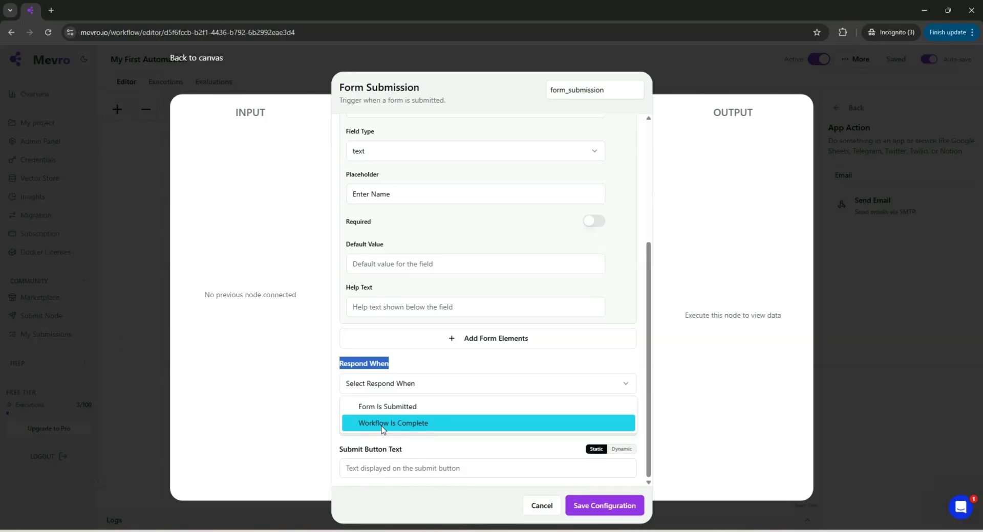
# Respond on 'Form Is Submitted', set message 'Submitted Succesfully', button text 'Submit', and save.
pyautogui.click(387, 407)
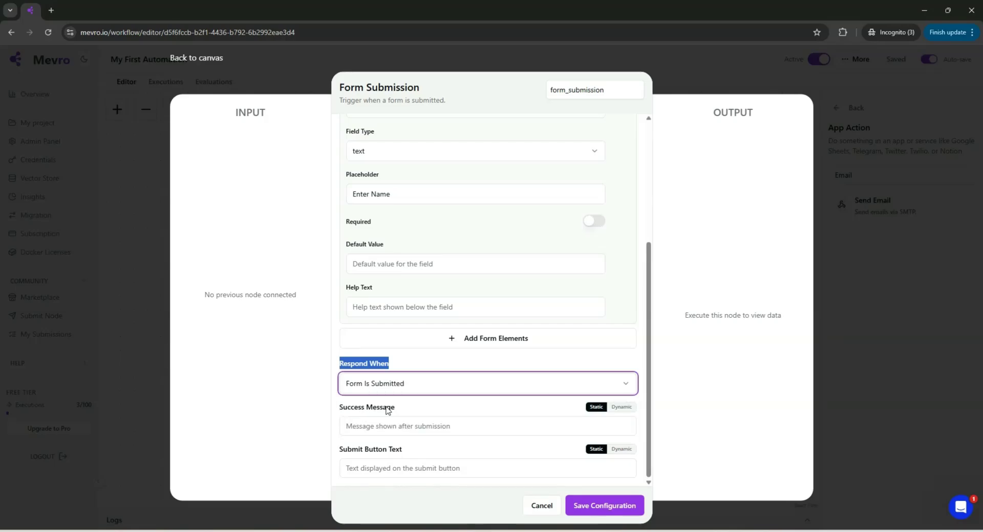
pyautogui.click(384, 426)
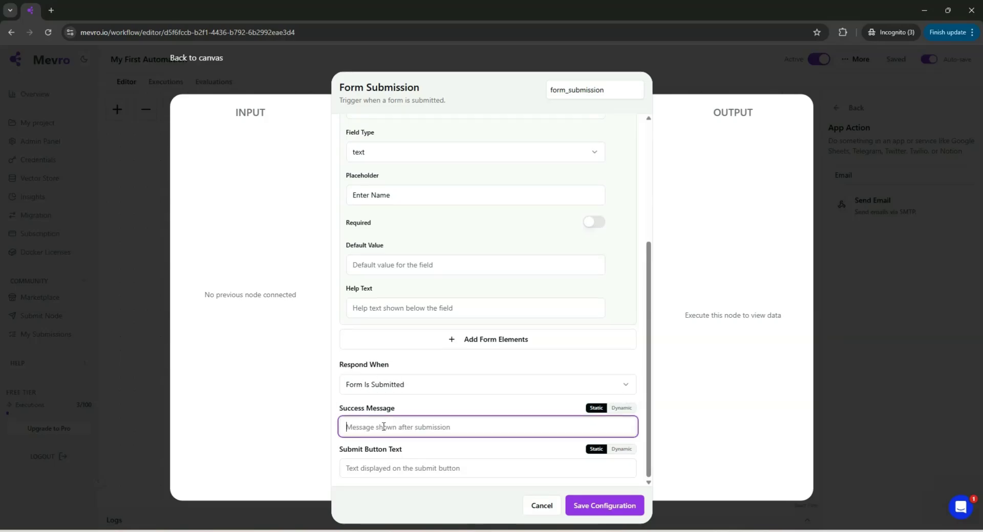
pyautogui.write('Submitted Succ')
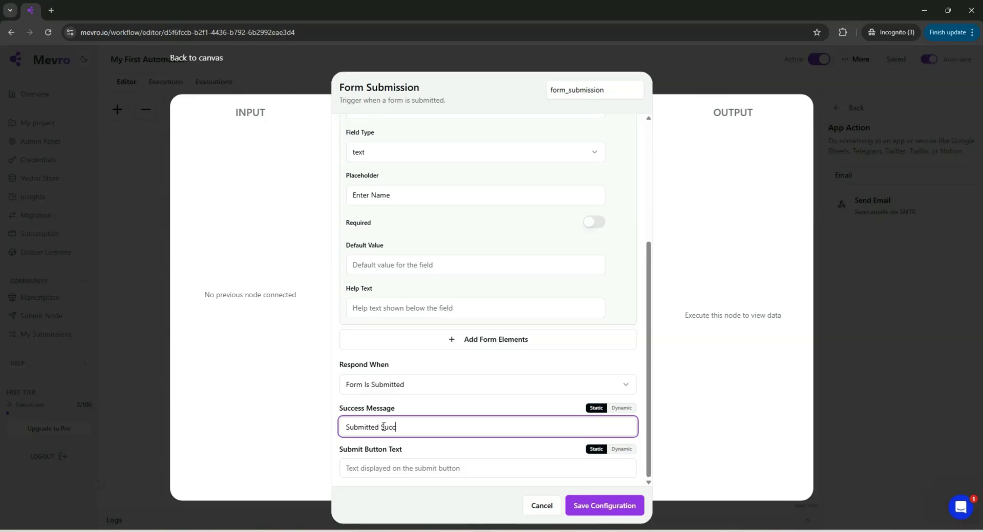
pyautogui.write('esfully')
pyautogui.click(407, 468)
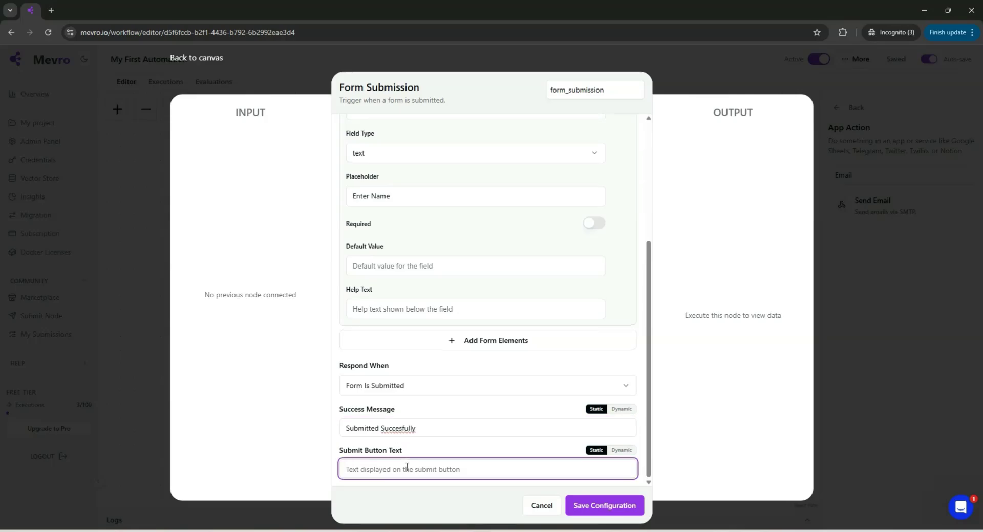
pyautogui.write('Submit')
pyautogui.click(604, 514)
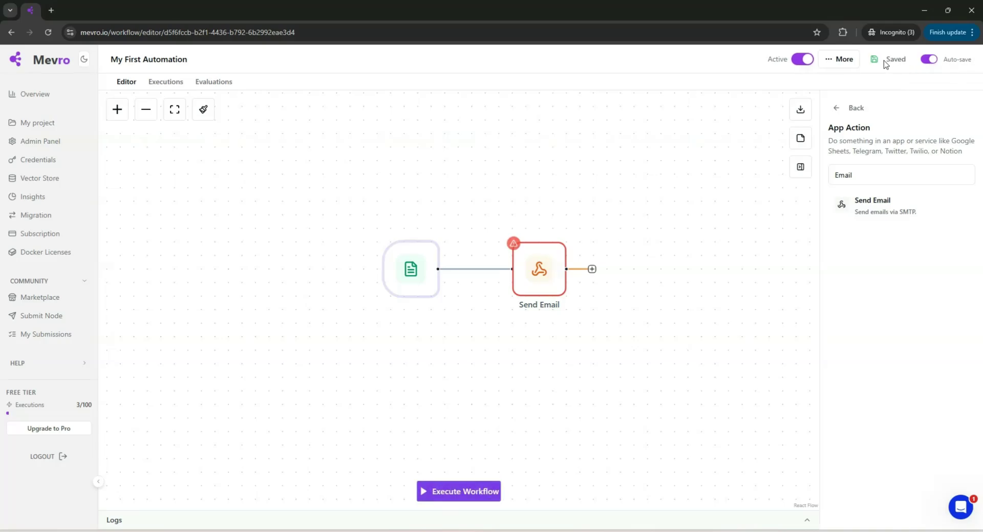
# Open the Send Email node's settings and start a new SMTP credential.
pyautogui.moveTo(545, 258)
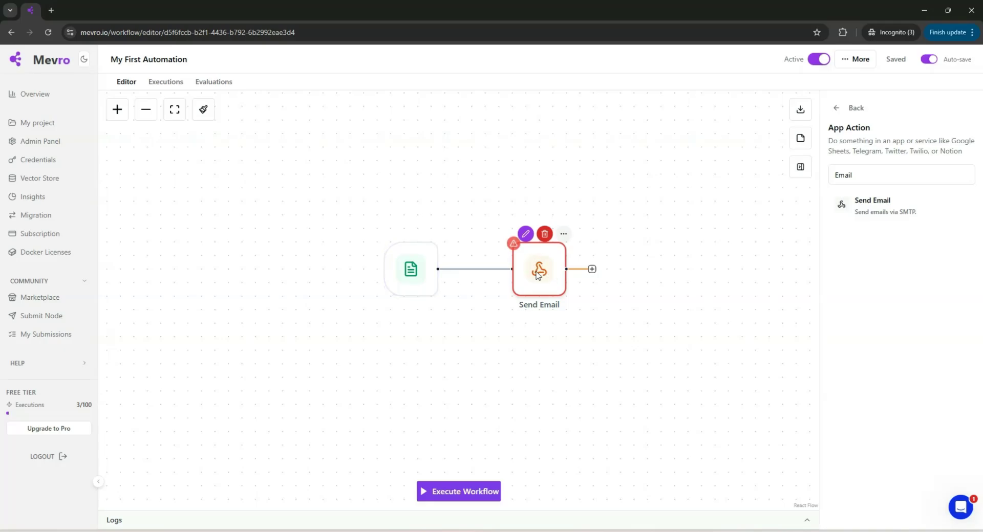
pyautogui.doubleClick(536, 270)
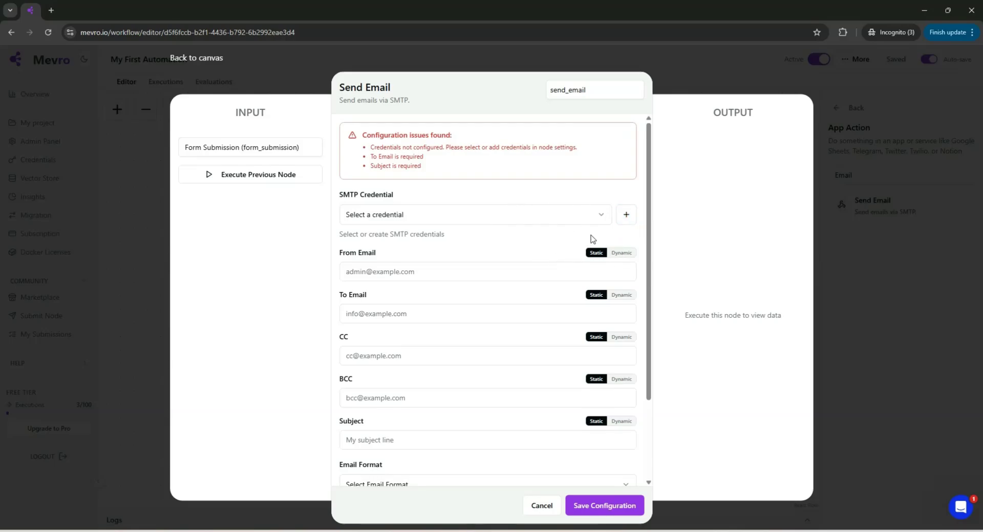
pyautogui.click(627, 216)
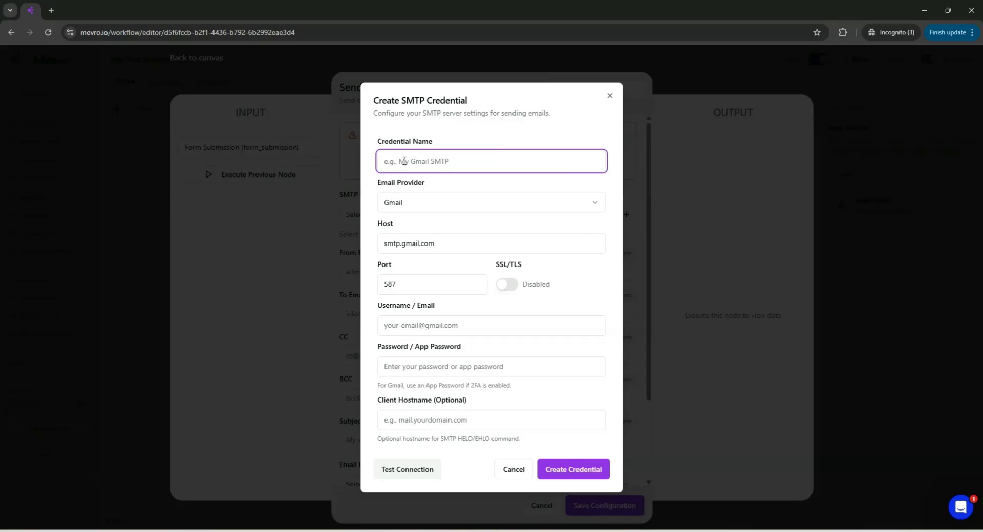
# Name the credential 'SMTP', choose the Custom provider, and review host, port 587 and login fields.
pyautogui.write('SMTP')
pyautogui.click(411, 202)
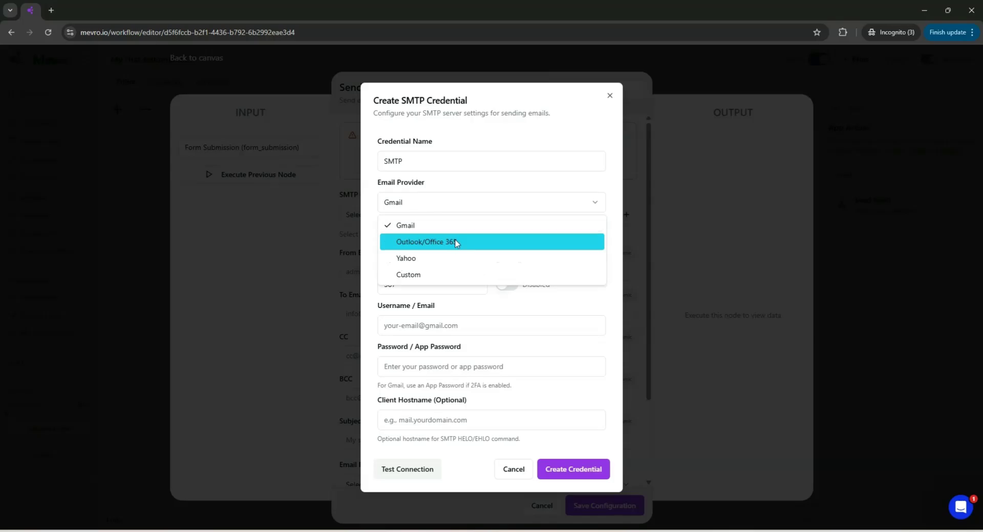
pyautogui.click(414, 279)
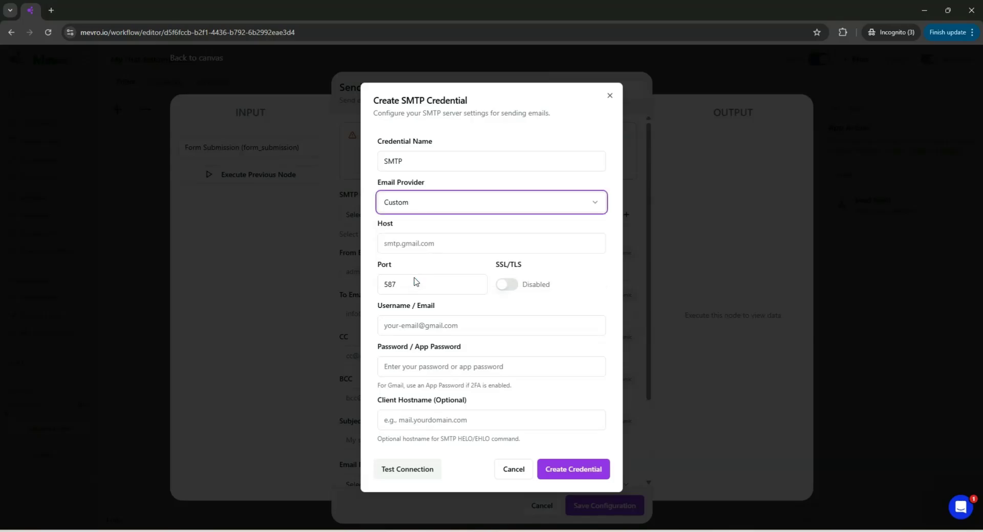
pyautogui.click(418, 244)
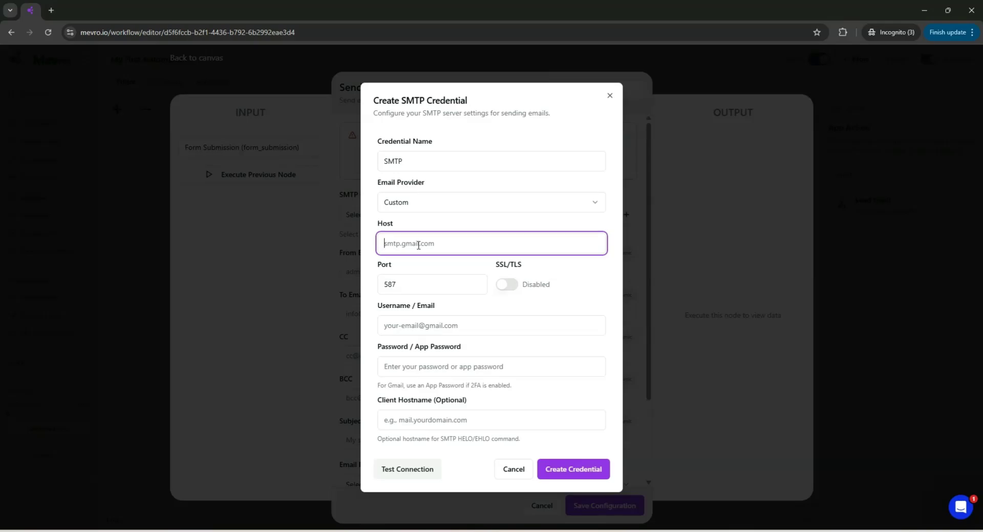
pyautogui.click(415, 282)
pyautogui.moveTo(416, 282); pyautogui.dragTo(372, 279)
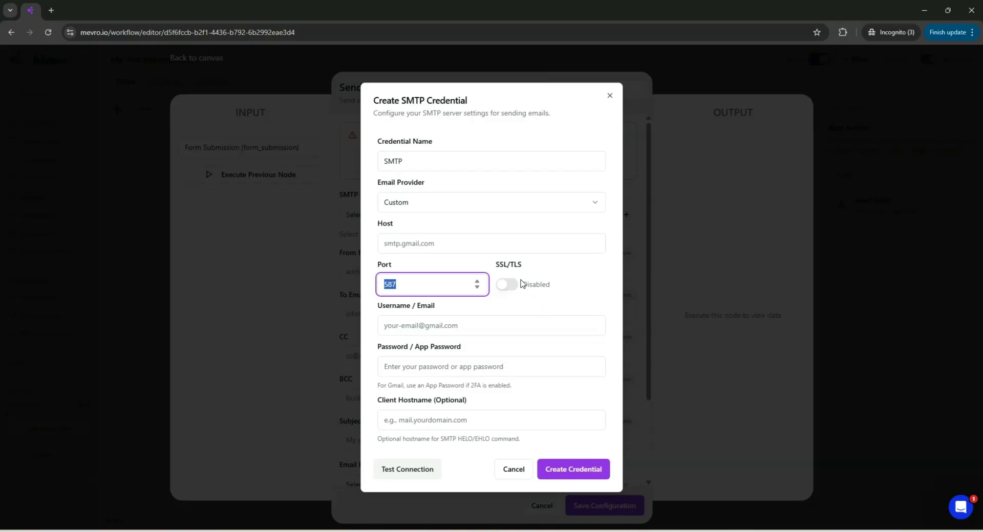
pyautogui.click(442, 319)
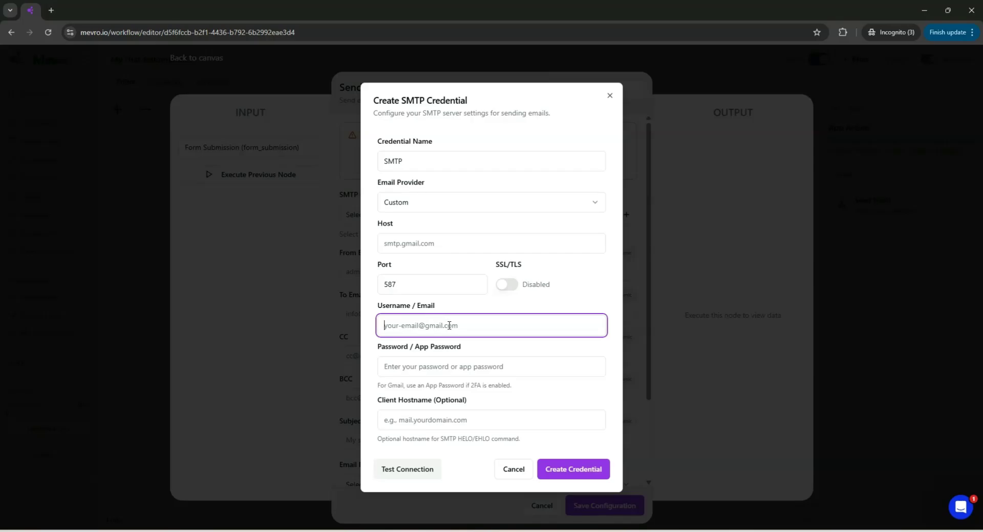
pyautogui.click(427, 364)
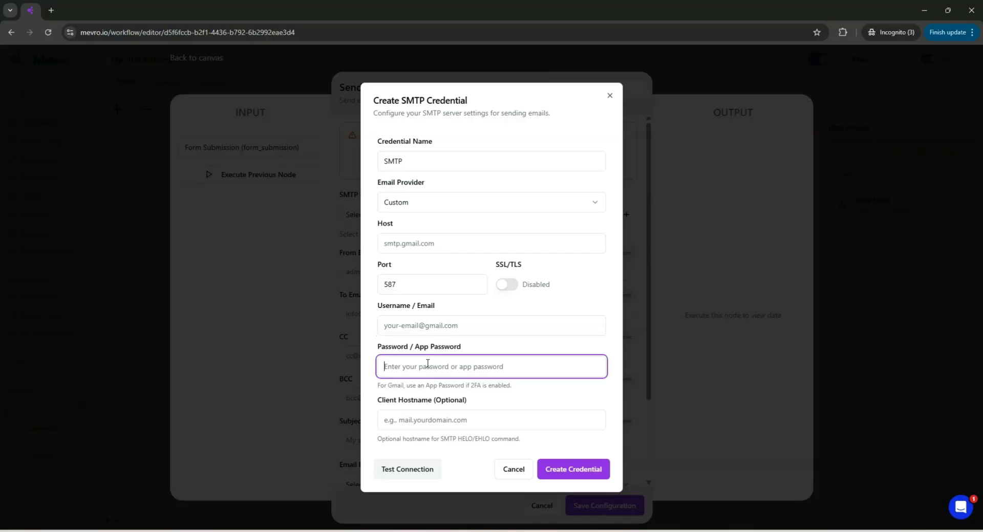
pyautogui.click(426, 419)
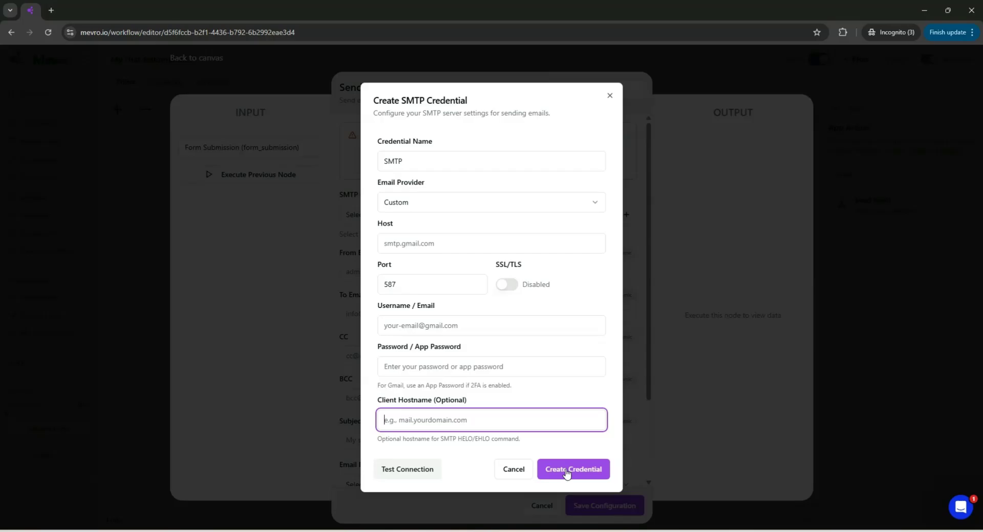
# Cancel the new credential and select the existing 'SMTP (smtpout.secureserver.net)' credential.
pyautogui.click(514, 470)
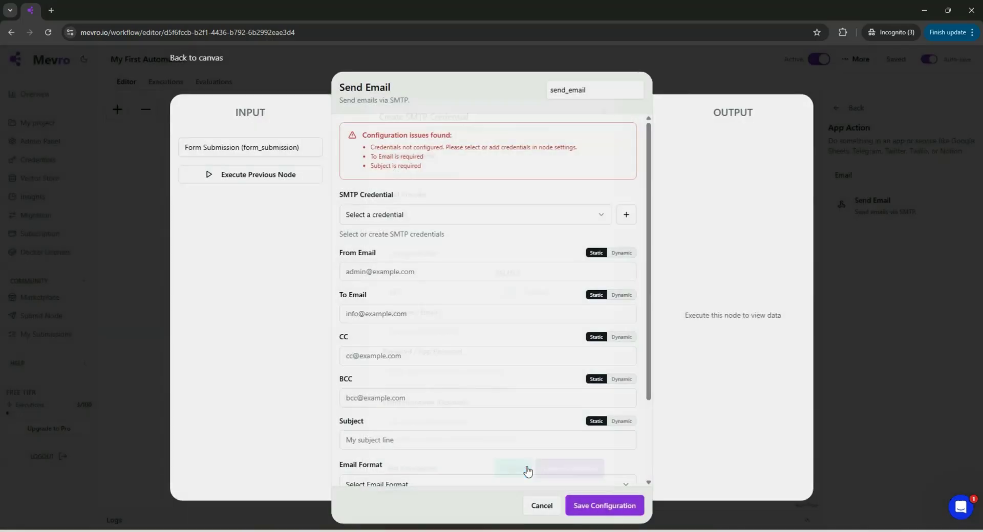
pyautogui.click(504, 215)
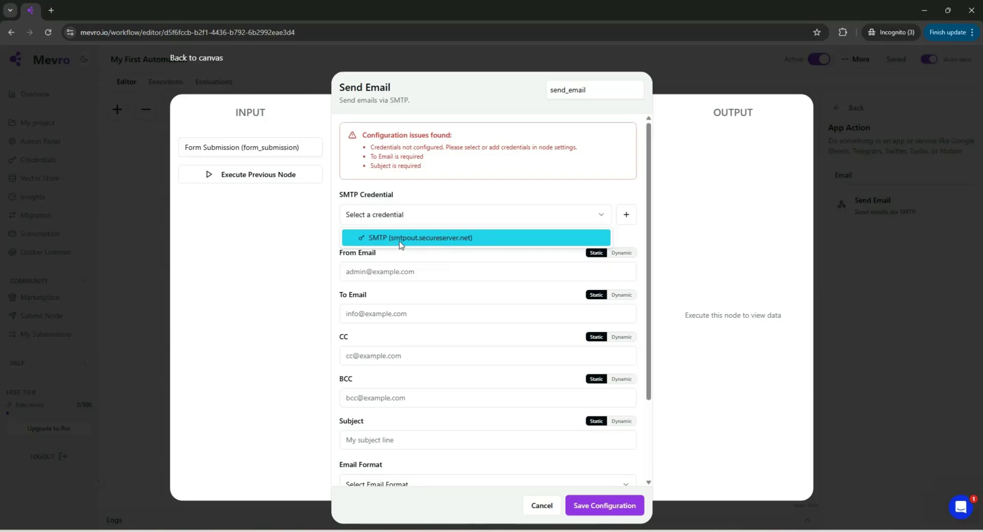
pyautogui.click(430, 247)
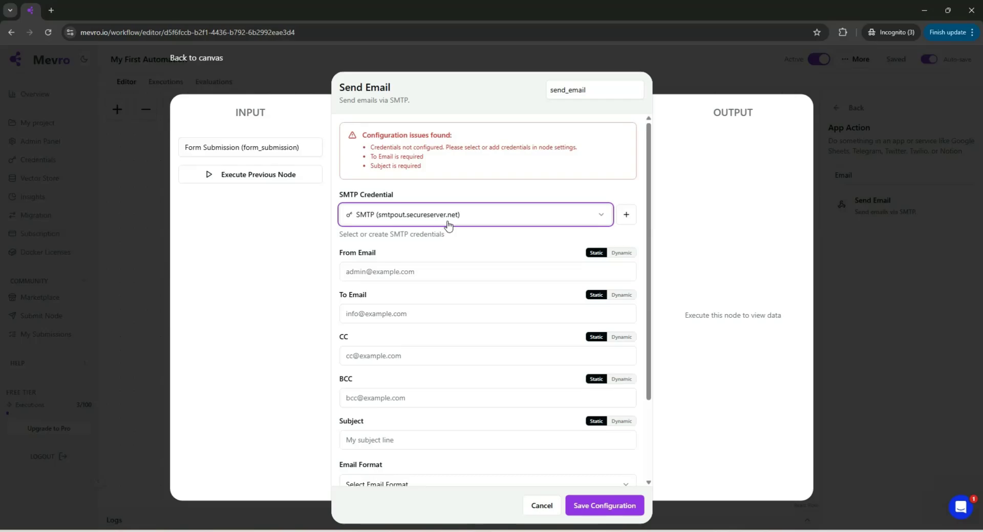
pyautogui.click(626, 215)
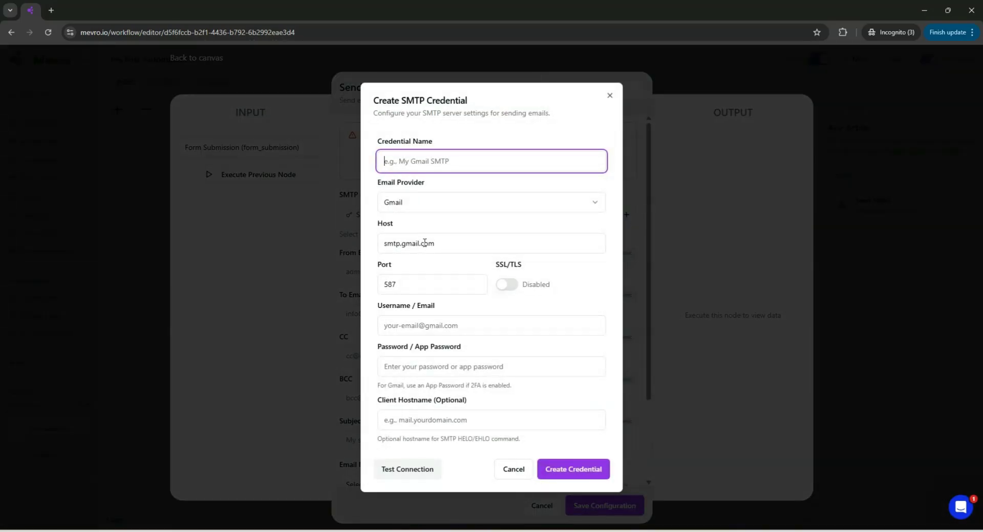
pyautogui.click(499, 470)
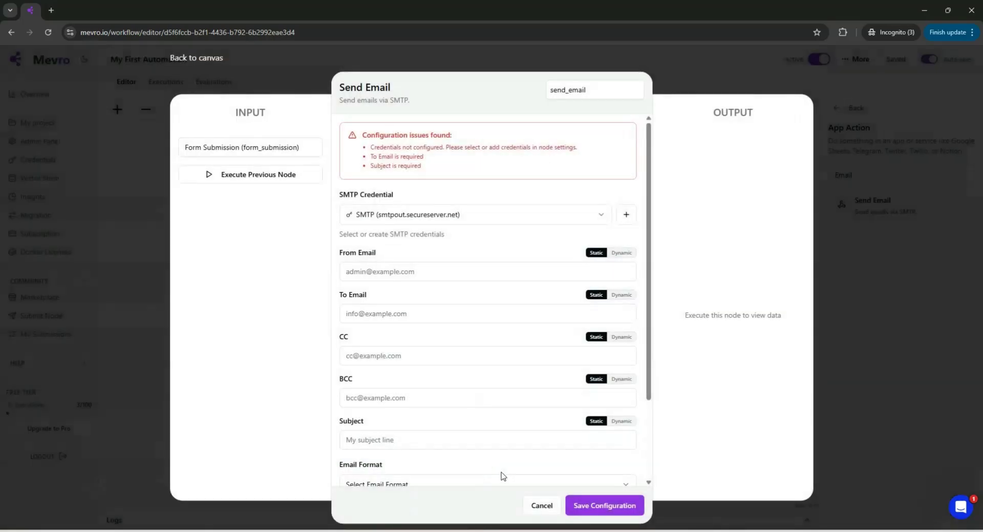
# Keep the SMTP credential and fill in the sender's and recipient's email addresses.
pyautogui.click(403, 267)
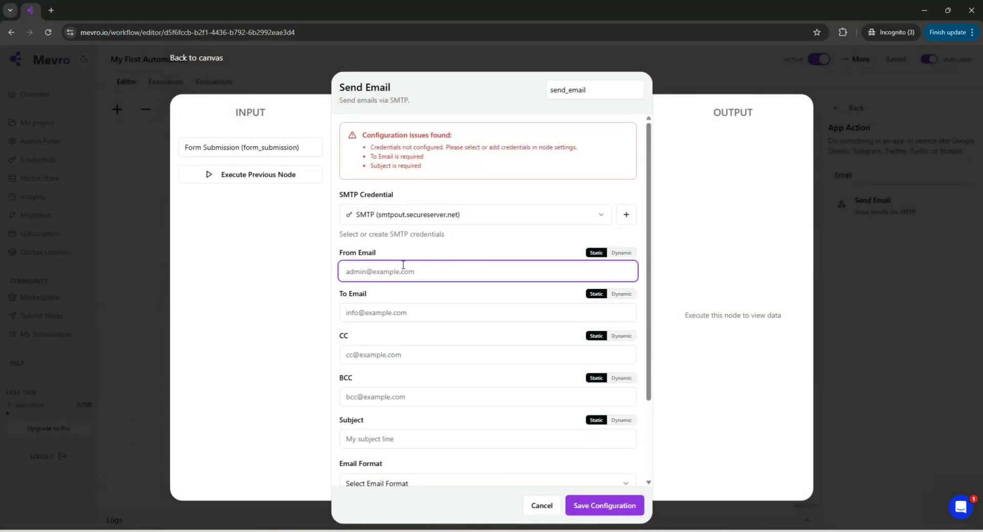
pyautogui.click(391, 219)
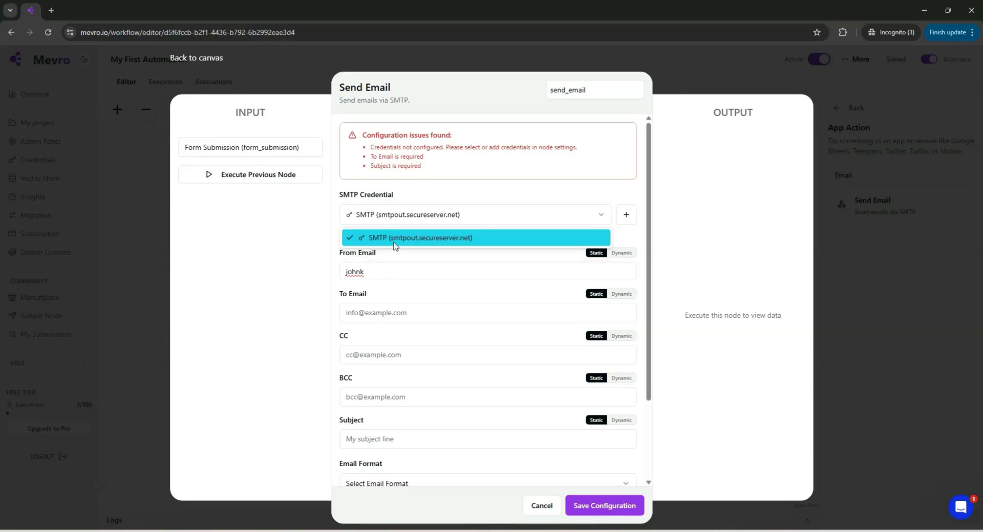
pyautogui.click(371, 272)
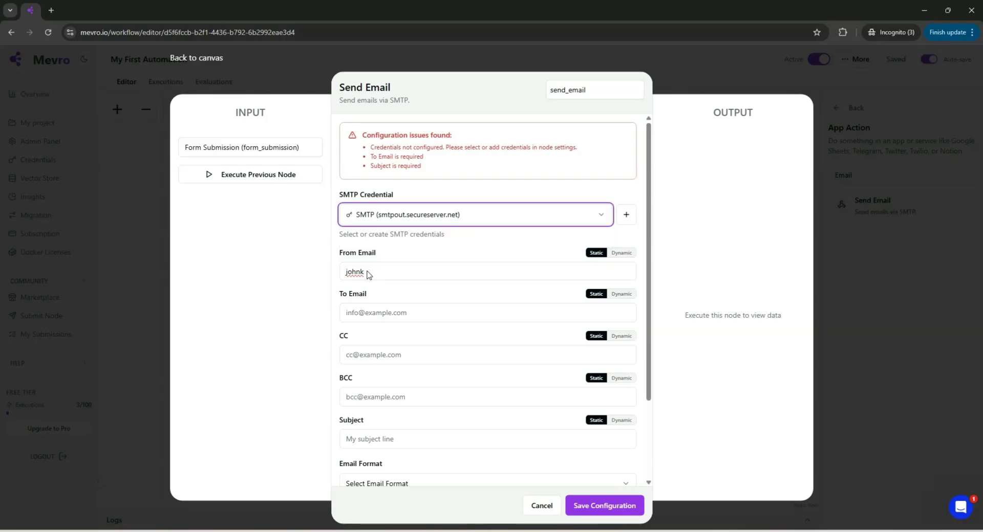
pyautogui.click(368, 272)
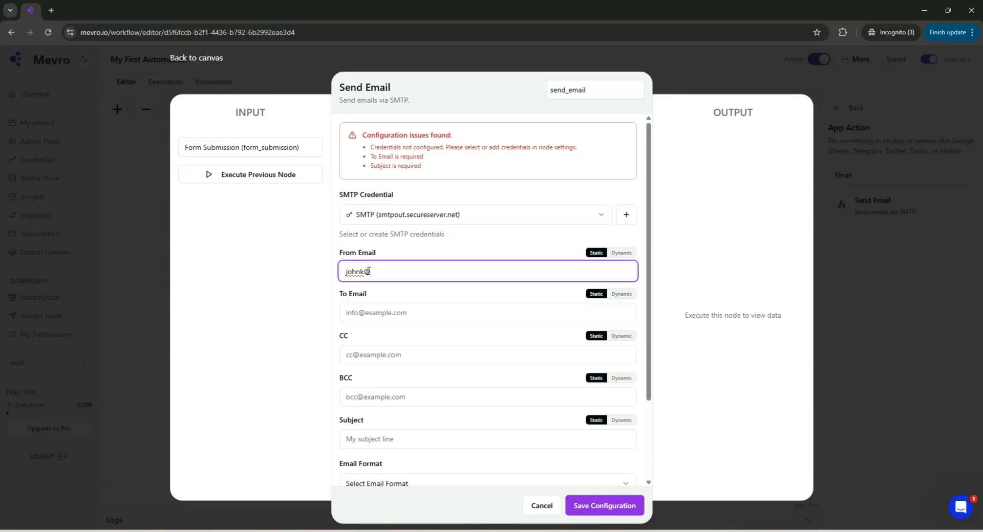
pyautogui.click(374, 313)
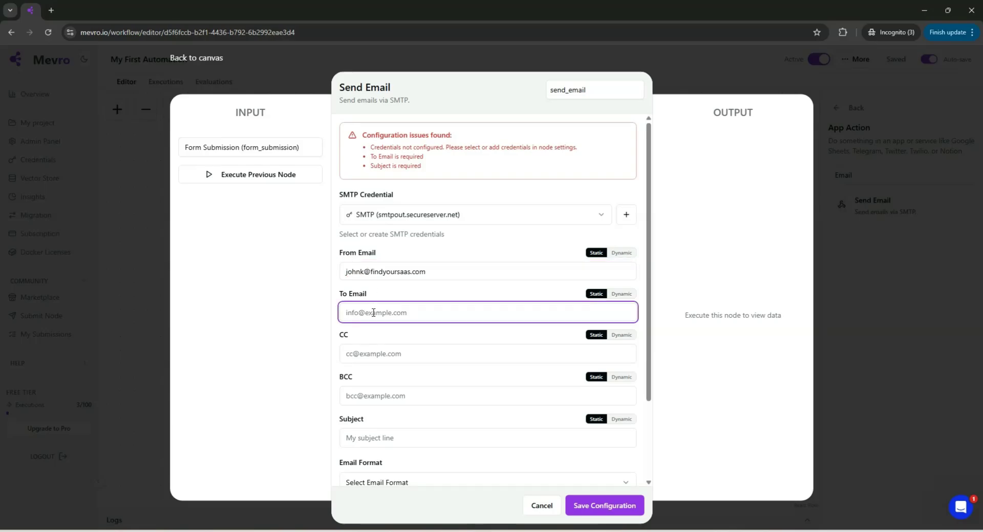
# Give the email the subject 'Lead Capture', Text format, and the body 'Lead Captured'.
pyautogui.scroll(-1, 380, 383)
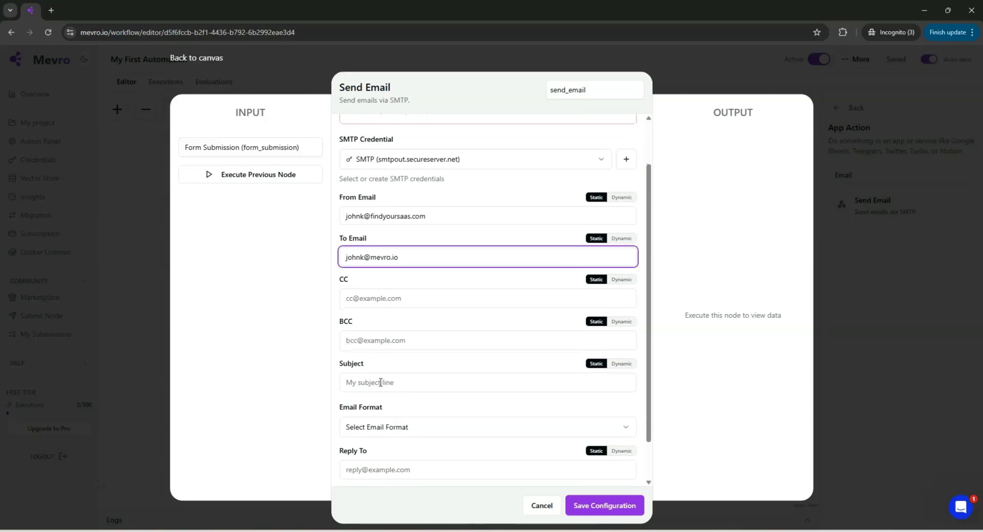
pyautogui.click(380, 383)
pyautogui.write('Lea')
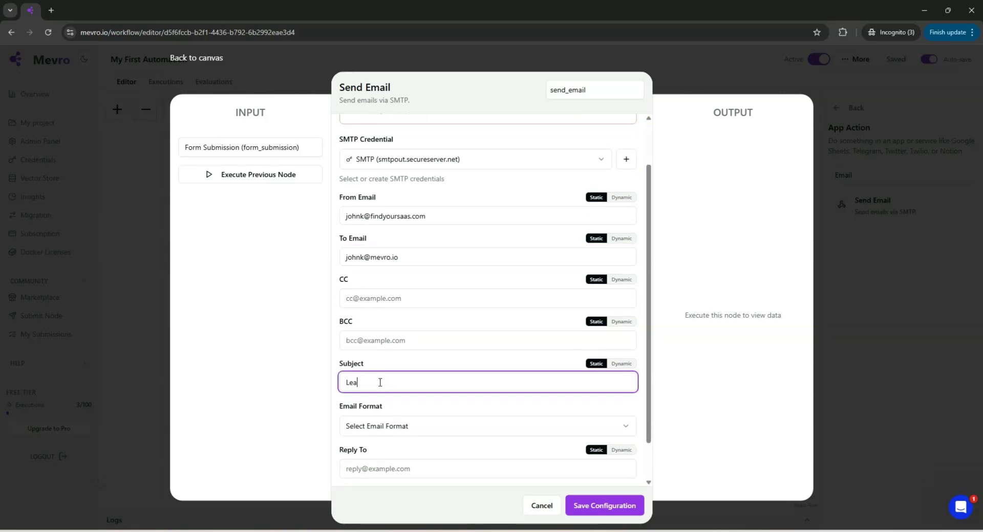
pyautogui.write('d Capture')
pyautogui.scroll(-1, 380, 383)
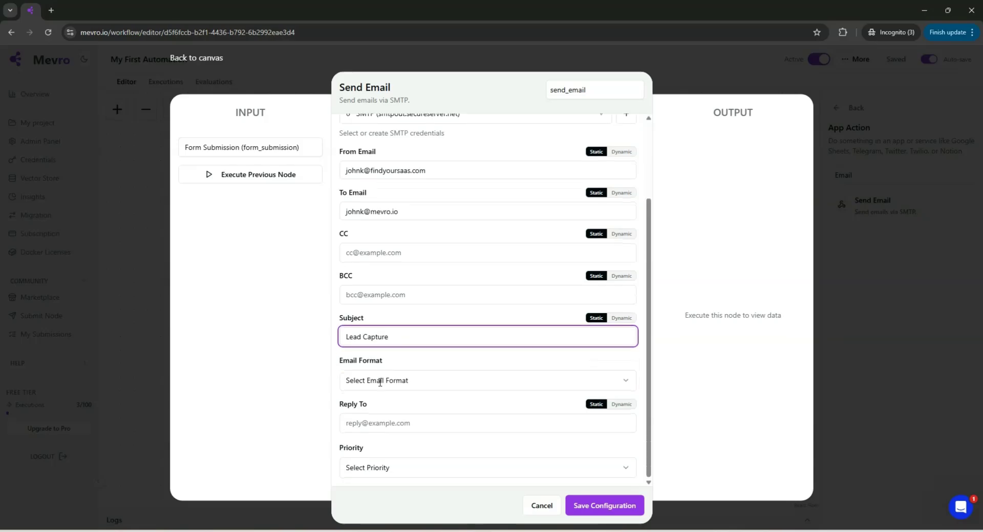
pyautogui.click(393, 383)
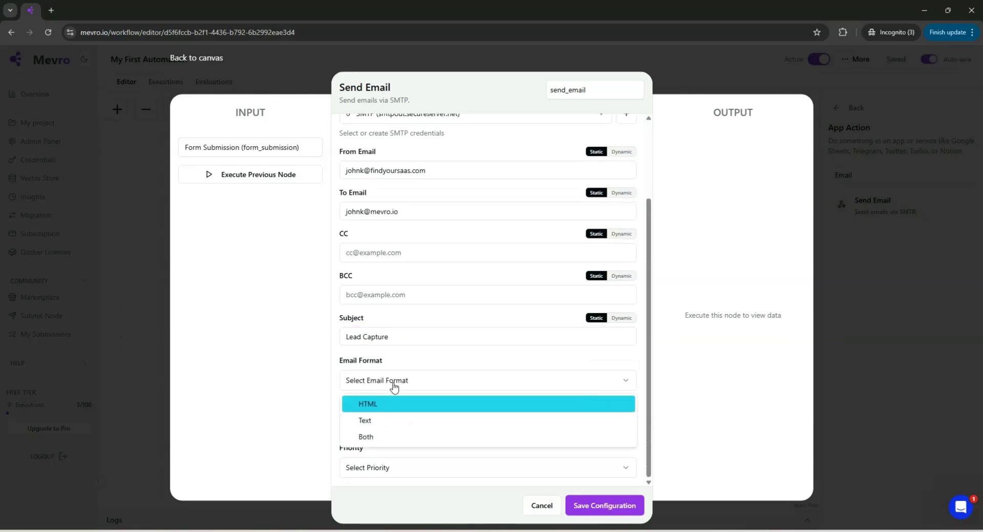
pyautogui.click(388, 421)
pyautogui.scroll(-1, 387, 419)
pyautogui.click(376, 379)
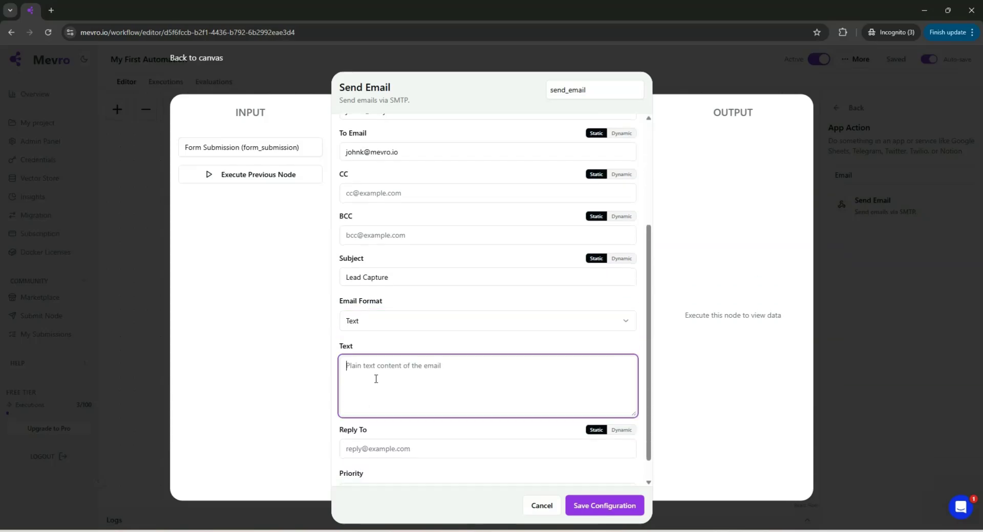
pyautogui.write('Lead Captured')
# Set the email priority to Low and save the Send Email configuration.
pyautogui.scroll(-1, 424, 383)
pyautogui.click(400, 417)
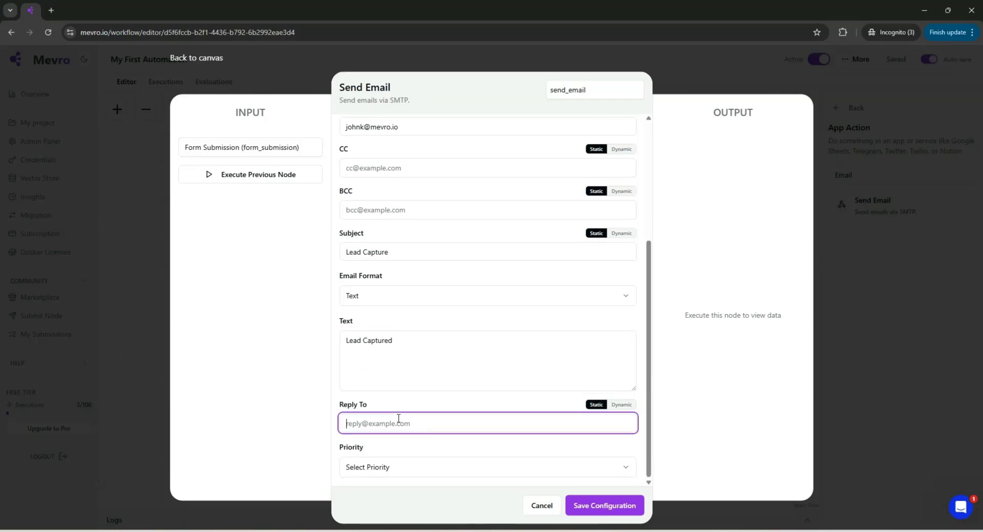
pyautogui.click(401, 471)
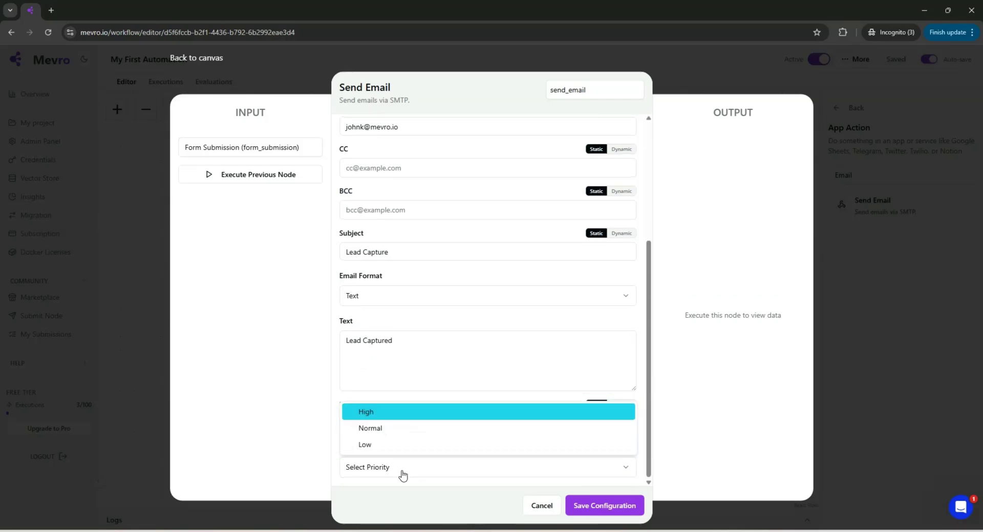
pyautogui.click(374, 446)
pyautogui.scroll(4, 433, 368)
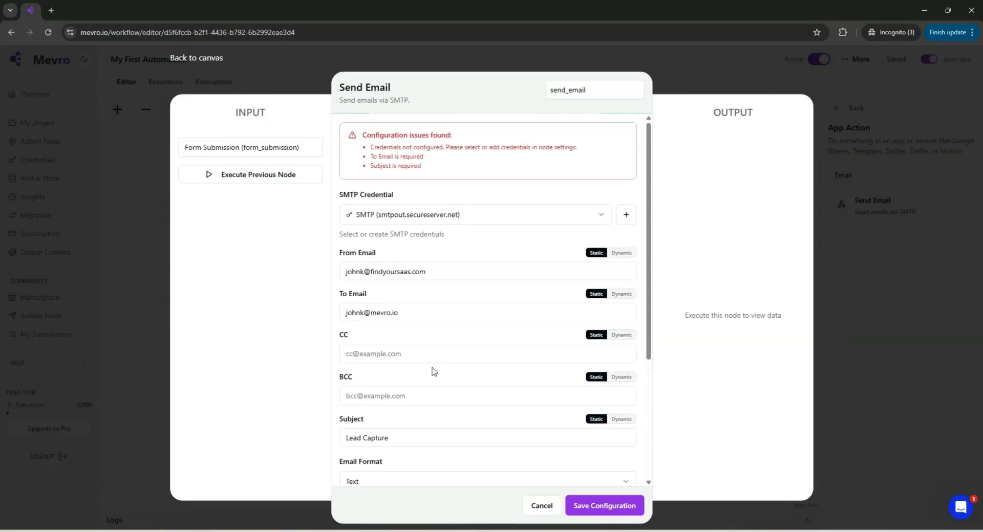
pyautogui.scroll(-4, 433, 367)
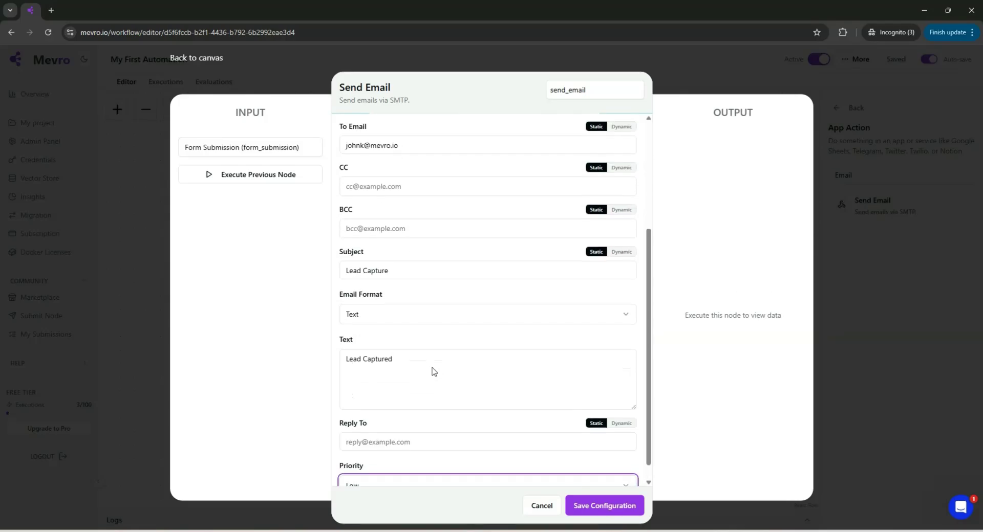
pyautogui.click(583, 517)
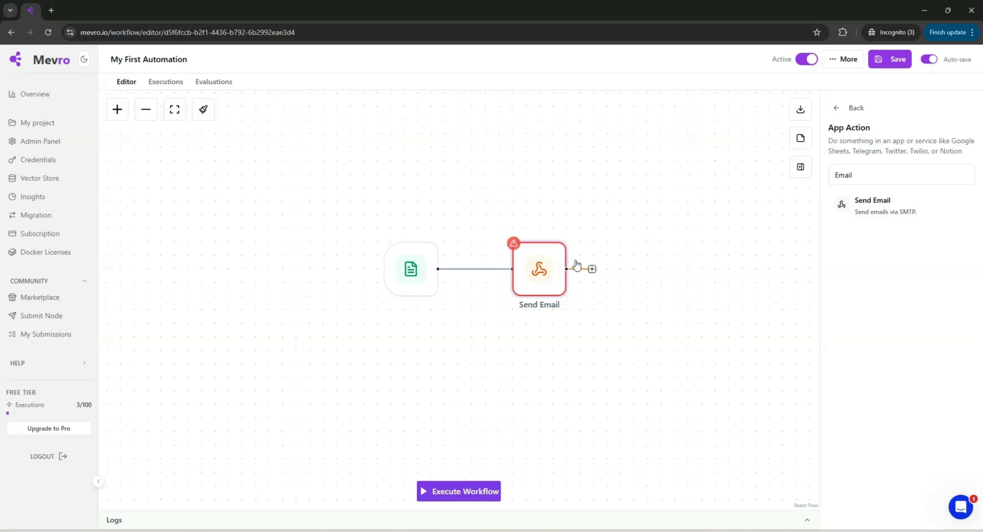
# Let the Send Email dialog close and 'My First Automation' auto-save on the canvas.
pyautogui.moveTo(534, 263)
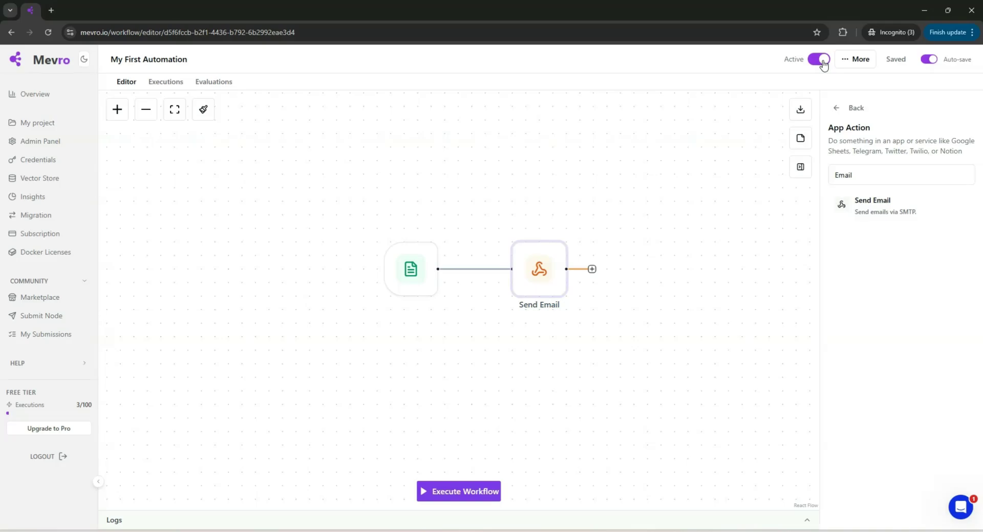
# Execute the workflow as a test and enter a first name in the 'My First Form' popup.
pyautogui.click(447, 500)
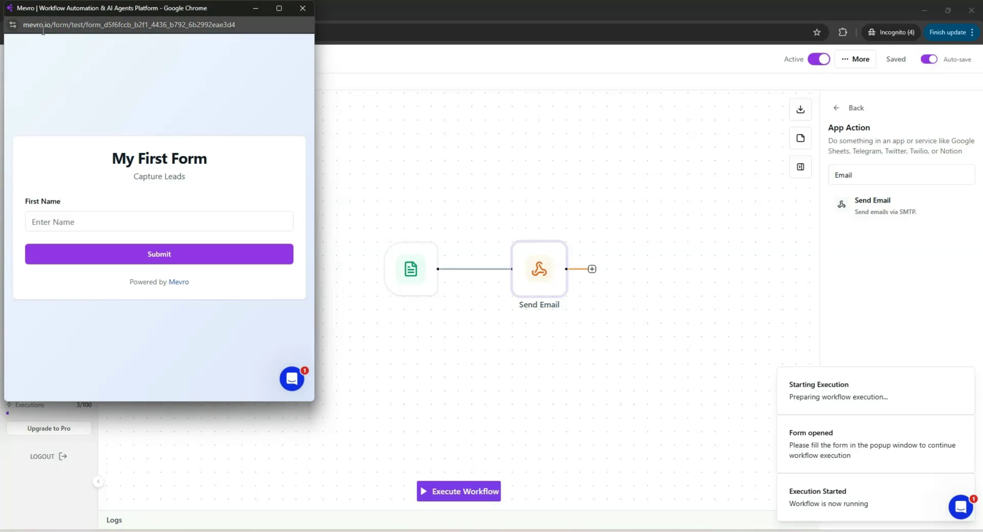
pyautogui.click(254, 26)
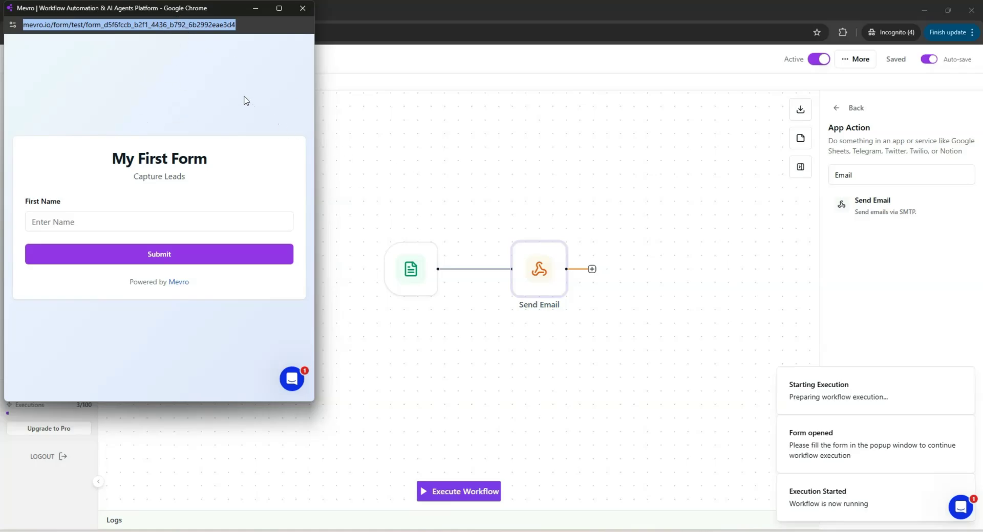
pyautogui.moveTo(158, 10); pyautogui.dragTo(595, 102)
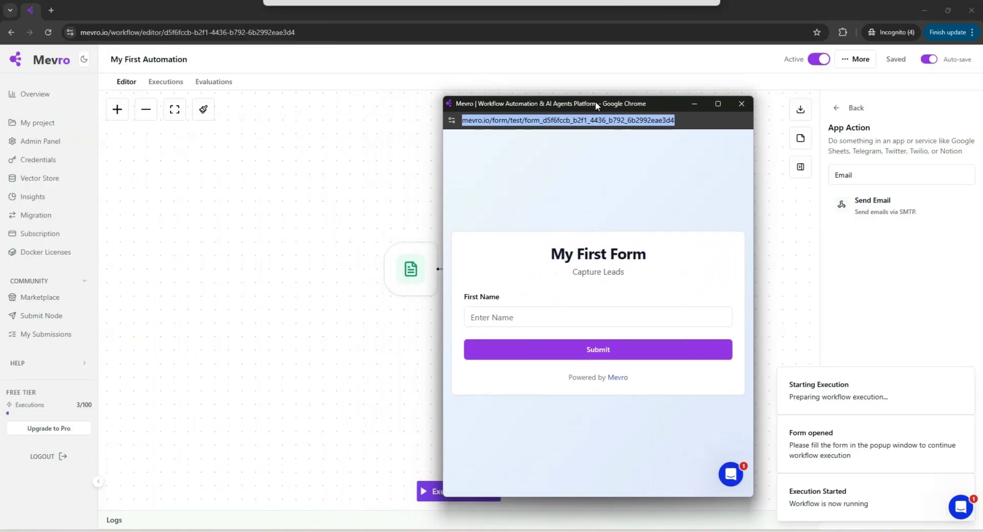
pyautogui.click(515, 318)
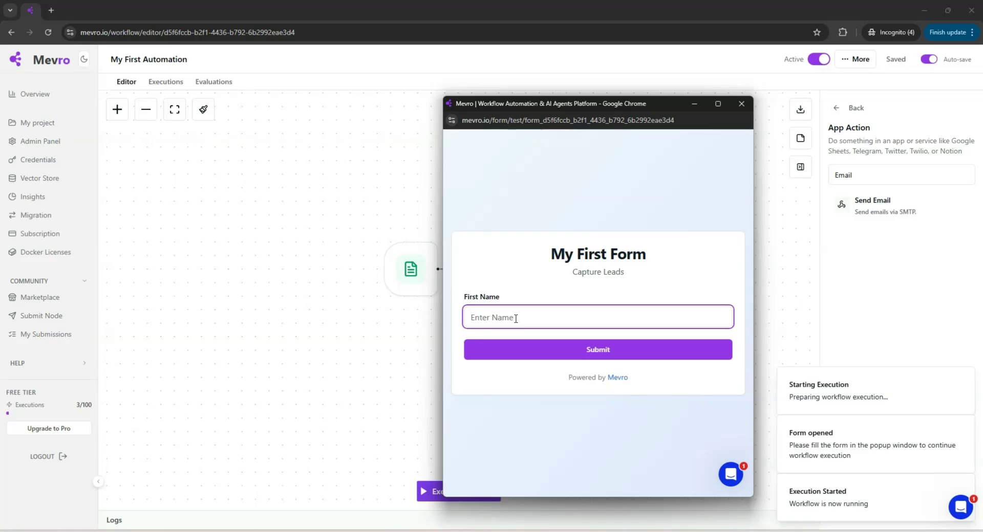
pyautogui.moveTo(596, 103); pyautogui.dragTo(787, 93)
# Submit the test form, close its window, and expand the logs showing both nodes succeeded.
pyautogui.click(695, 340)
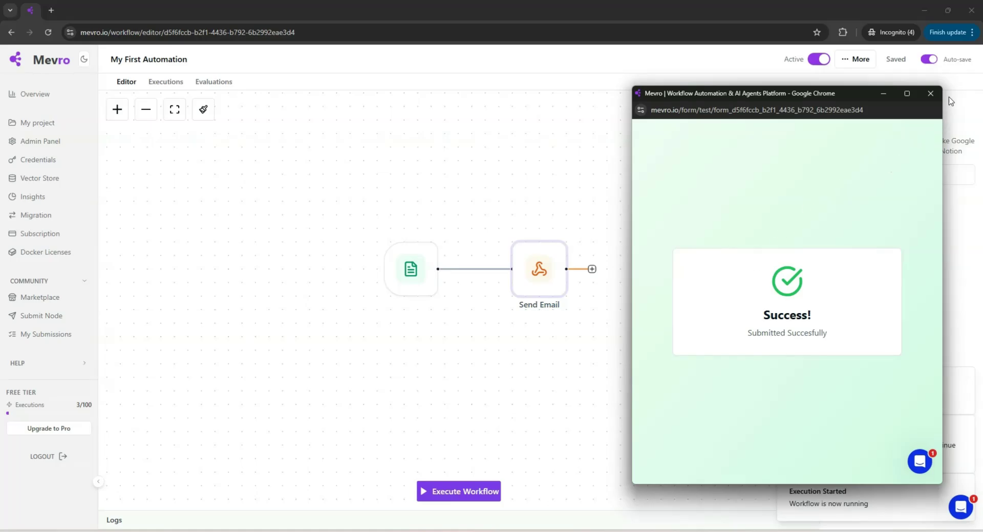
pyautogui.click(931, 94)
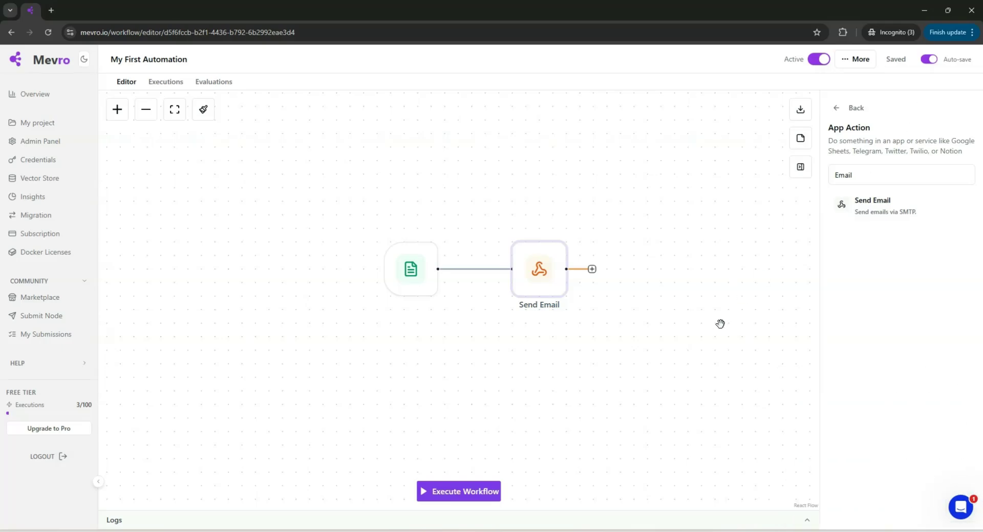
pyautogui.click(513, 521)
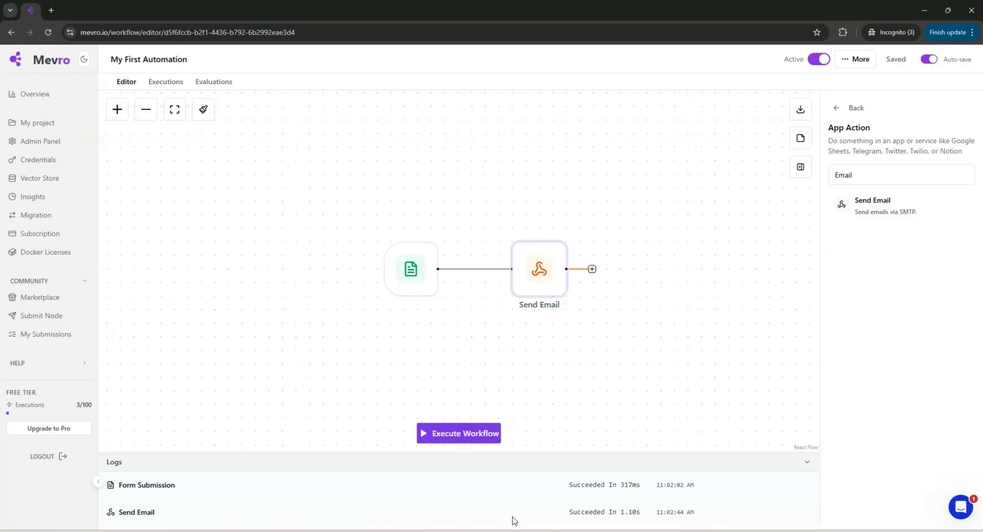